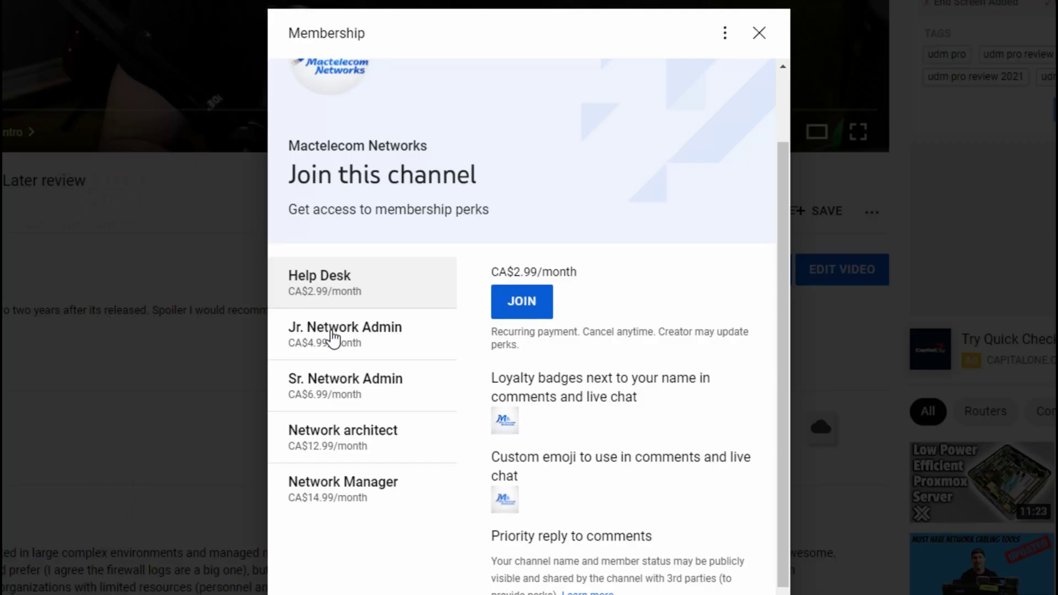
Step through the membership tiers down to Network Manager at CA$14.99/month with members-only live streams
{"action": "left_click", "coordinate": [332, 336]}
{"action": "left_click", "coordinate": [337, 471]}
{"action": "left_click", "coordinate": [340, 547]}
{"action": "left_click", "coordinate": [337, 585]}
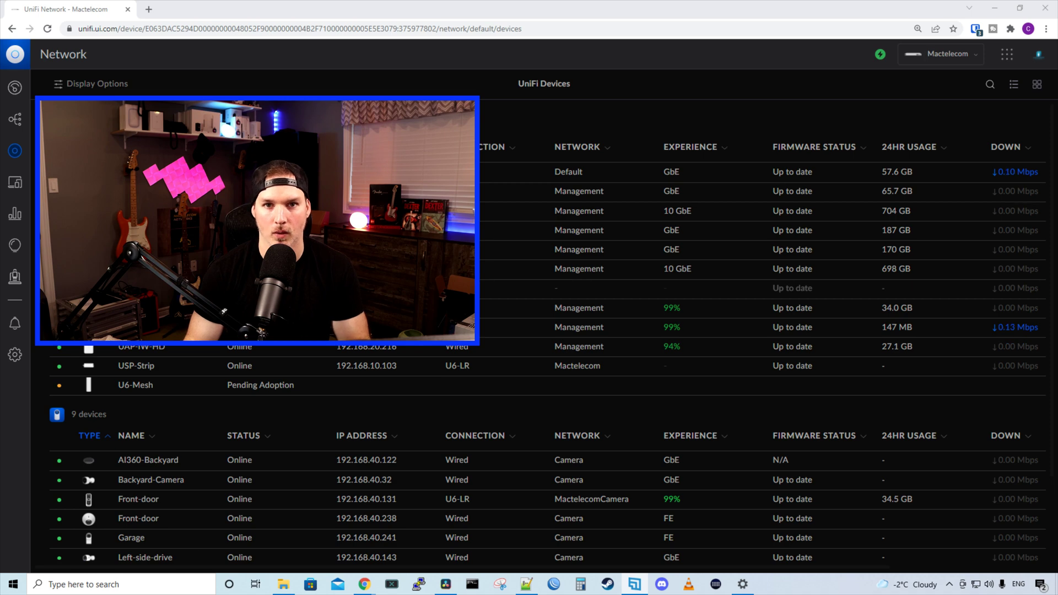
Open the network's Settings from the sidebar gear
{"action": "left_click", "coordinate": [14, 354]}
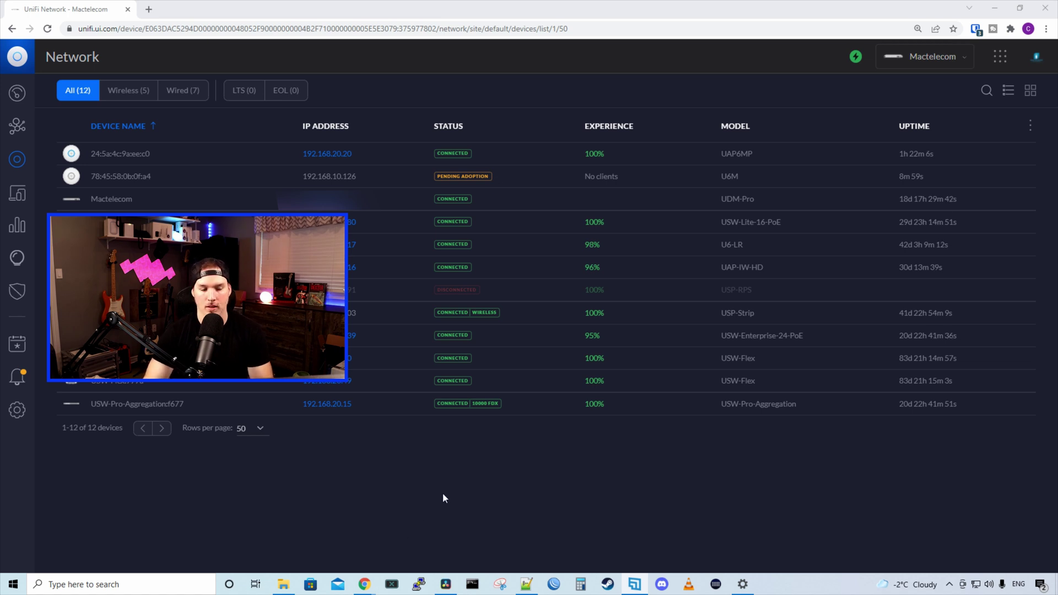
Verify the UAP6MP's Radios config has Enable Meshing and downlink on, then close its panel
{"action": "mouse_move", "coordinate": [137, 154]}
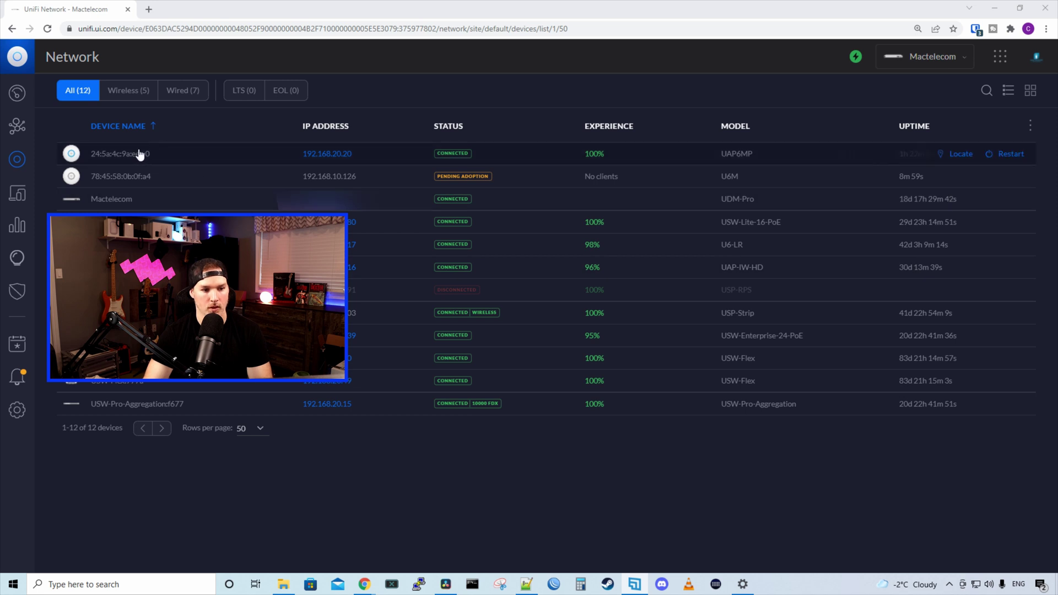
{"action": "left_click", "coordinate": [173, 160]}
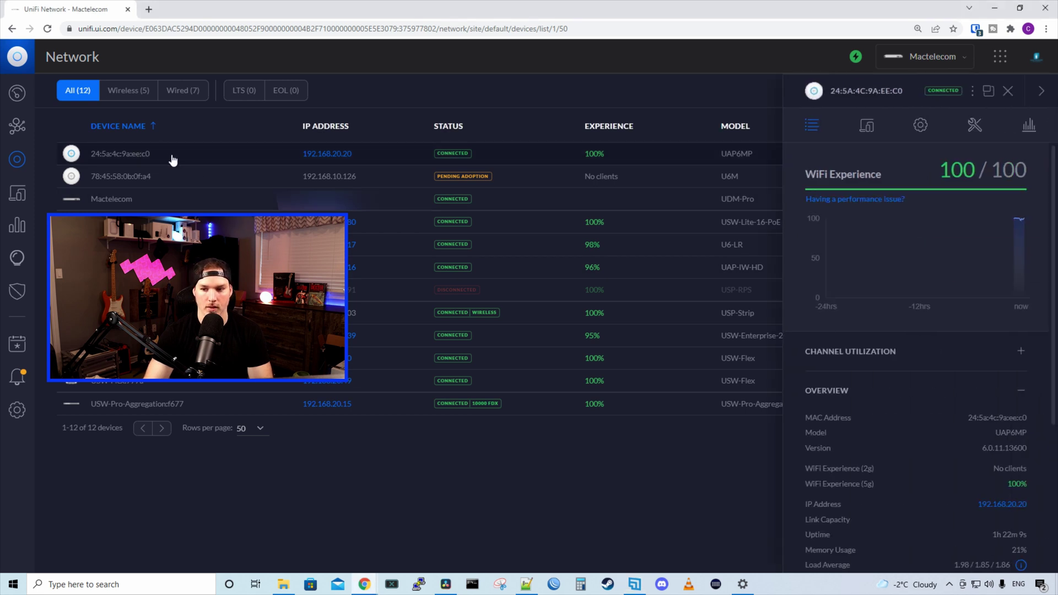
{"action": "left_click", "coordinate": [920, 126]}
{"action": "scroll", "coordinate": [916, 232], "scroll_direction": "down", "scroll_amount": 3}
{"action": "scroll", "coordinate": [909, 292], "scroll_direction": "up", "scroll_amount": 1}
{"action": "scroll", "coordinate": [902, 344], "scroll_direction": "down", "scroll_amount": 1}
{"action": "left_click", "coordinate": [873, 469]}
{"action": "scroll", "coordinate": [877, 452], "scroll_direction": "down", "scroll_amount": 2}
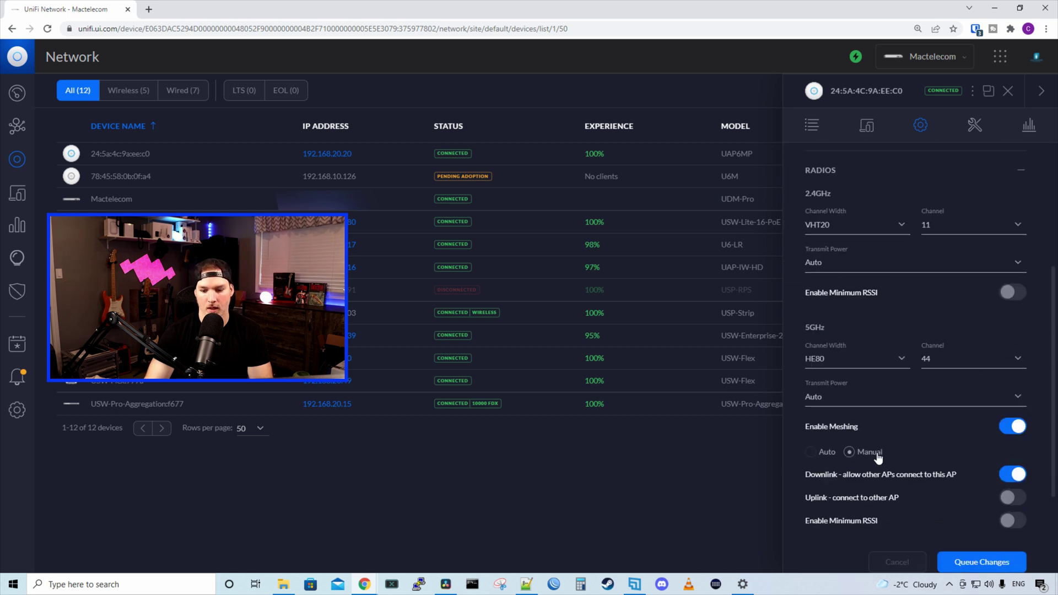
{"action": "left_click_drag", "start_coordinate": [803, 433], "coordinate": [855, 434]}
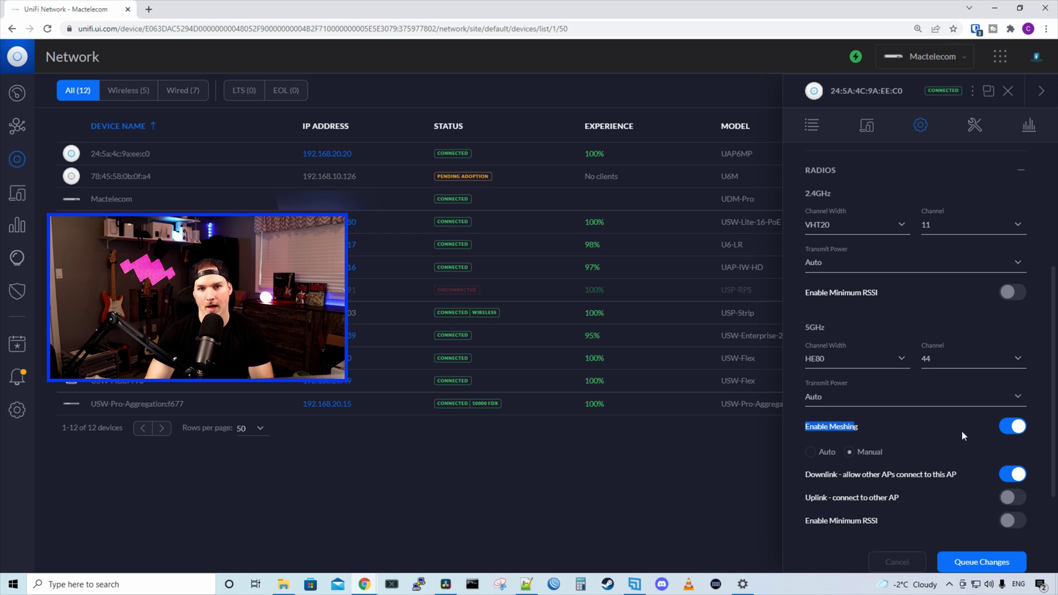
{"action": "left_click", "coordinate": [1008, 90]}
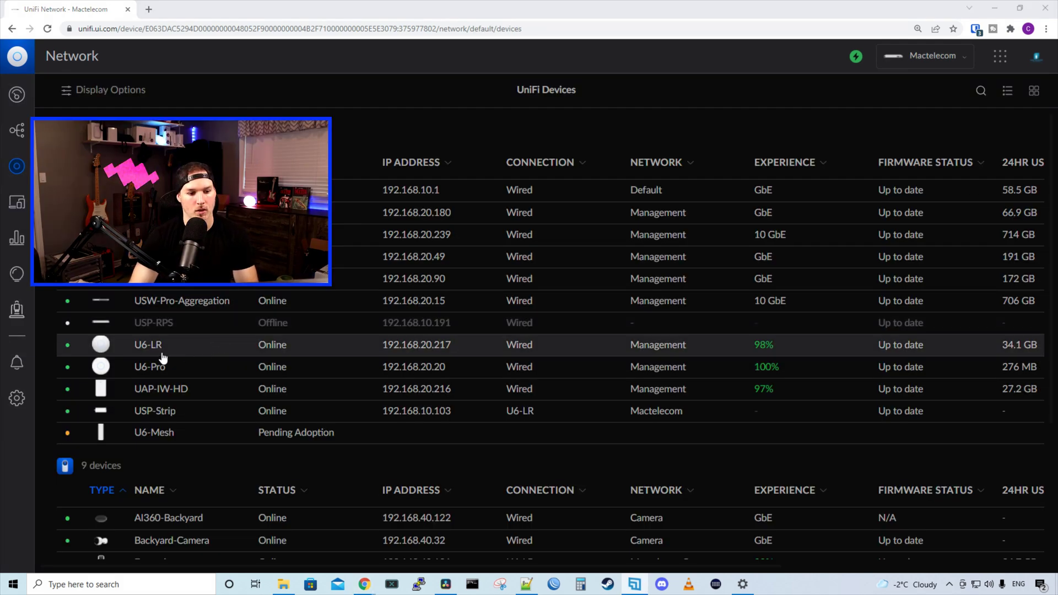
{"action": "left_click", "coordinate": [189, 350]}
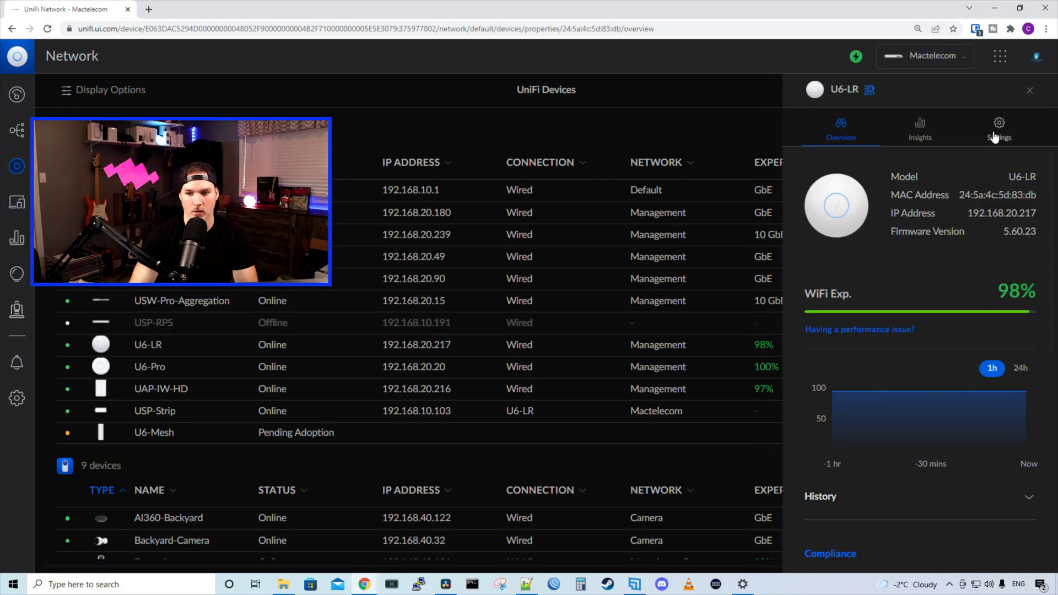
{"action": "left_click", "coordinate": [998, 128]}
{"action": "scroll", "coordinate": [958, 303], "scroll_direction": "down", "scroll_amount": 1}
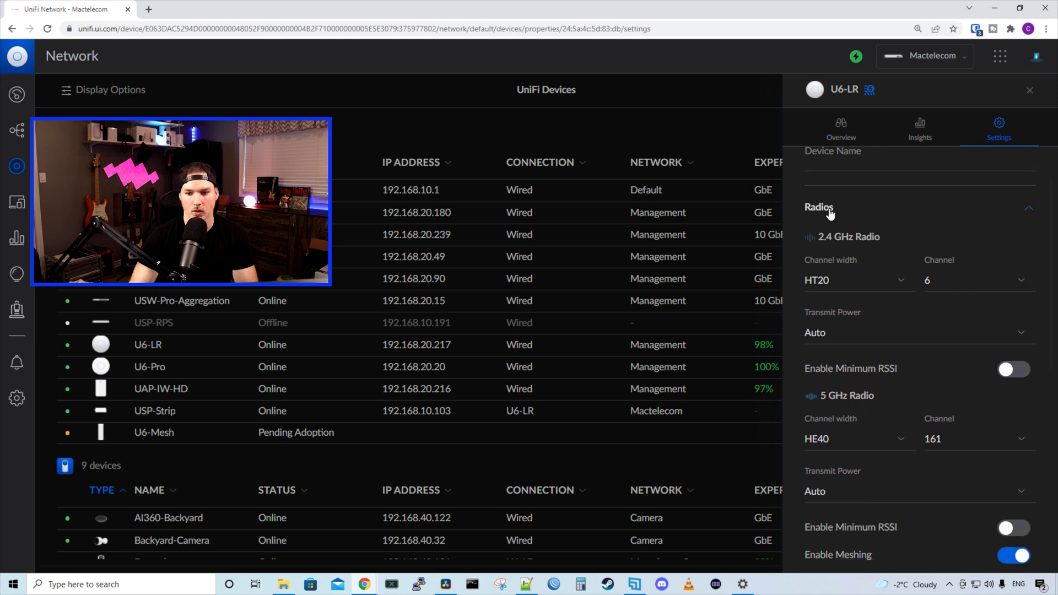
{"action": "scroll", "coordinate": [905, 466], "scroll_direction": "down", "scroll_amount": 1}
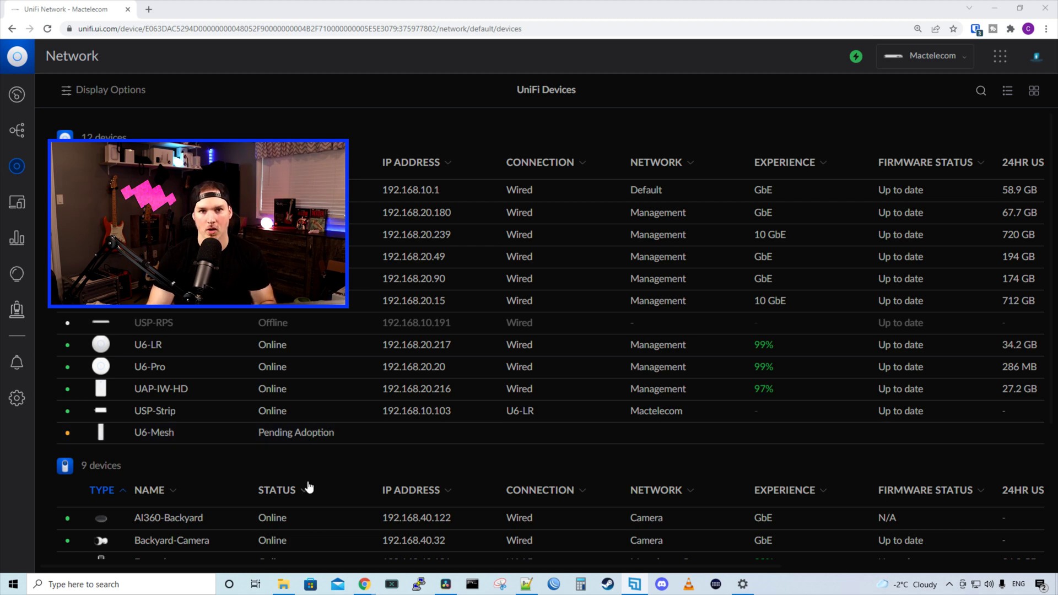
Adopt the pending U6-Mesh from its details panel
{"action": "left_click", "coordinate": [212, 441]}
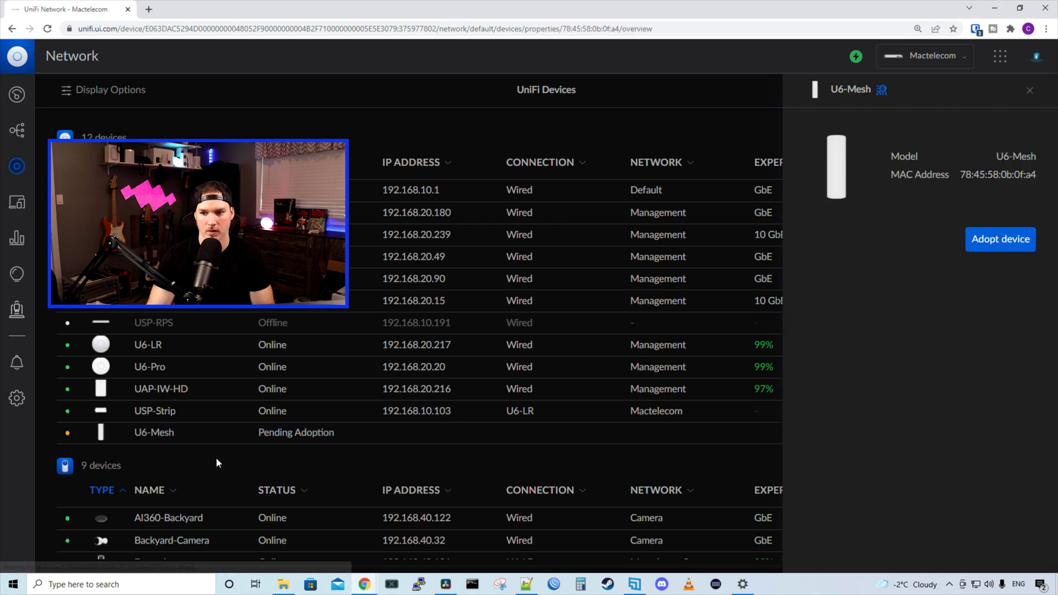
{"action": "left_click", "coordinate": [1026, 241]}
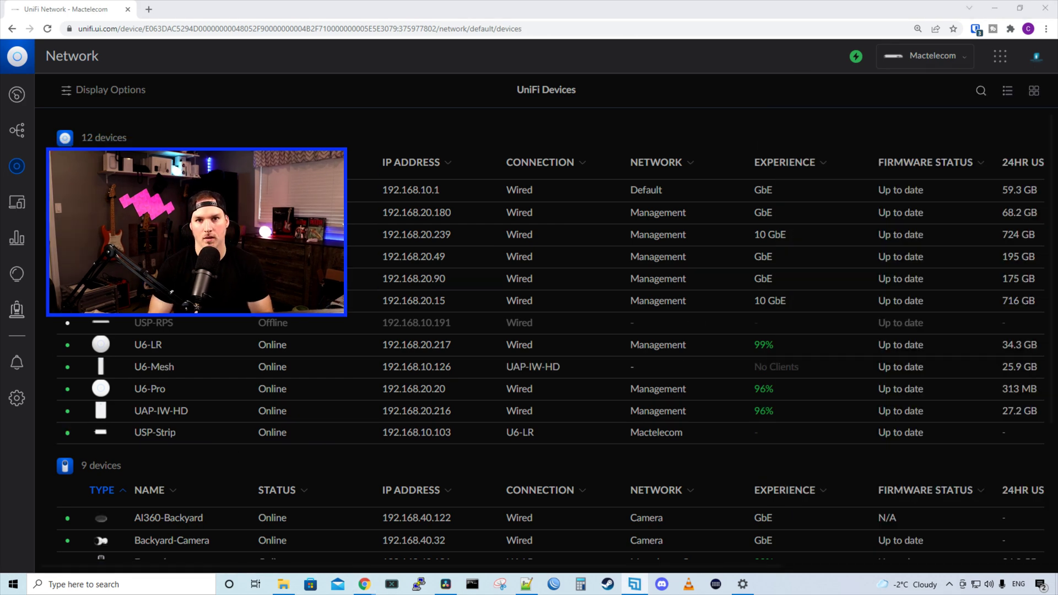
{"action": "left_click", "coordinate": [502, 371]}
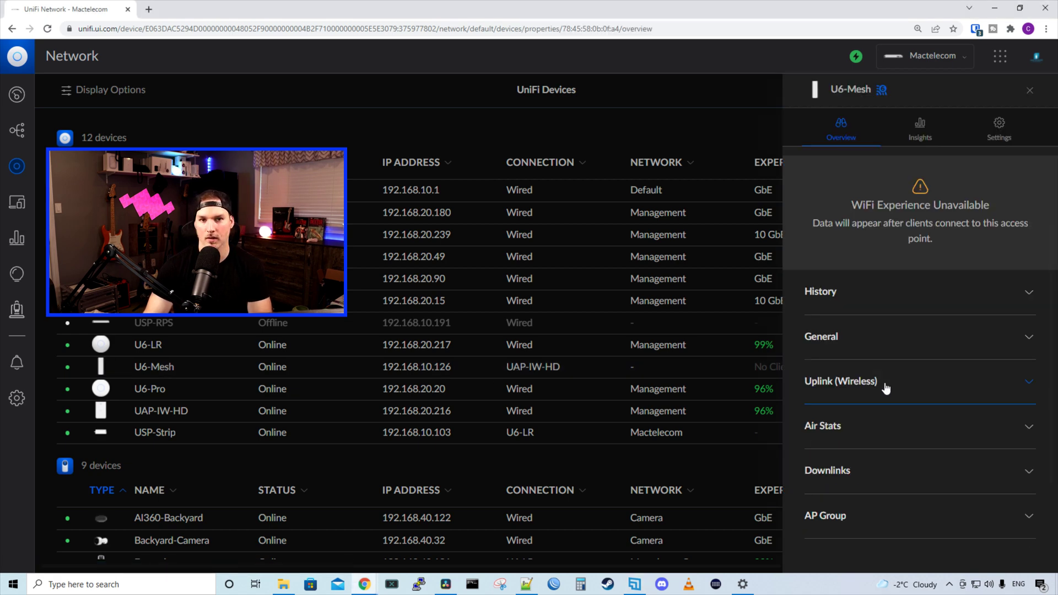
{"action": "left_click", "coordinate": [827, 384]}
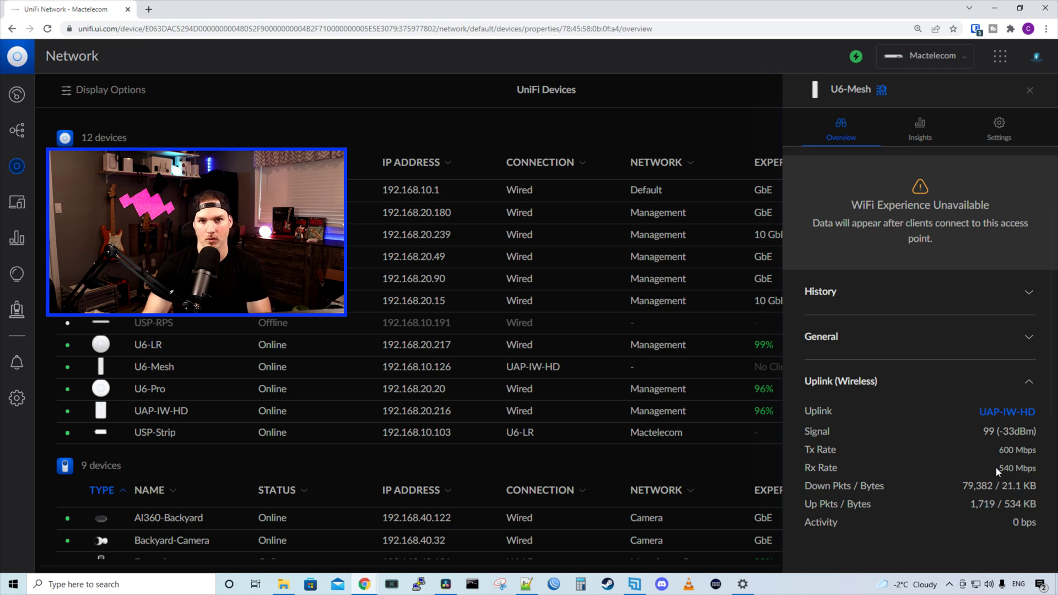
{"action": "scroll", "coordinate": [996, 467], "scroll_direction": "down", "scroll_amount": 3}
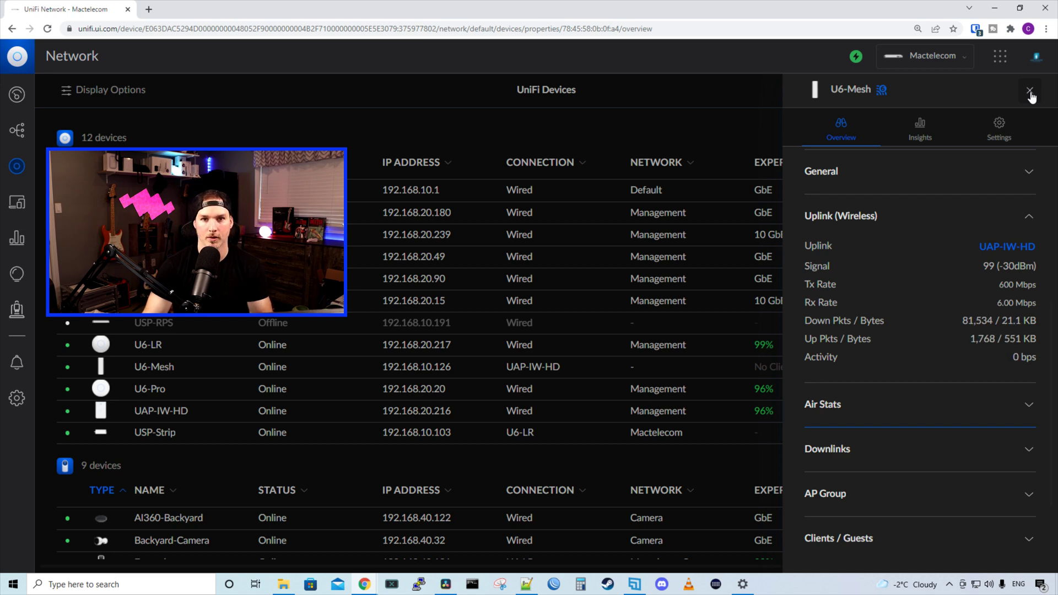
Find the Apple iPhone 11 in Clients by searching '196' and open its details
{"action": "left_click", "coordinate": [1030, 93]}
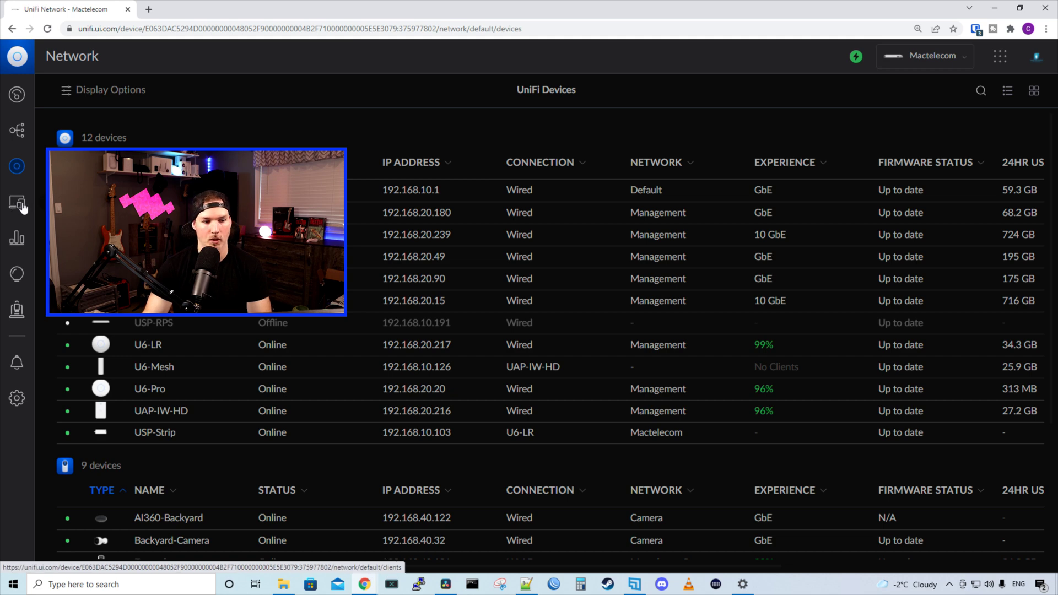
{"action": "left_click", "coordinate": [22, 207]}
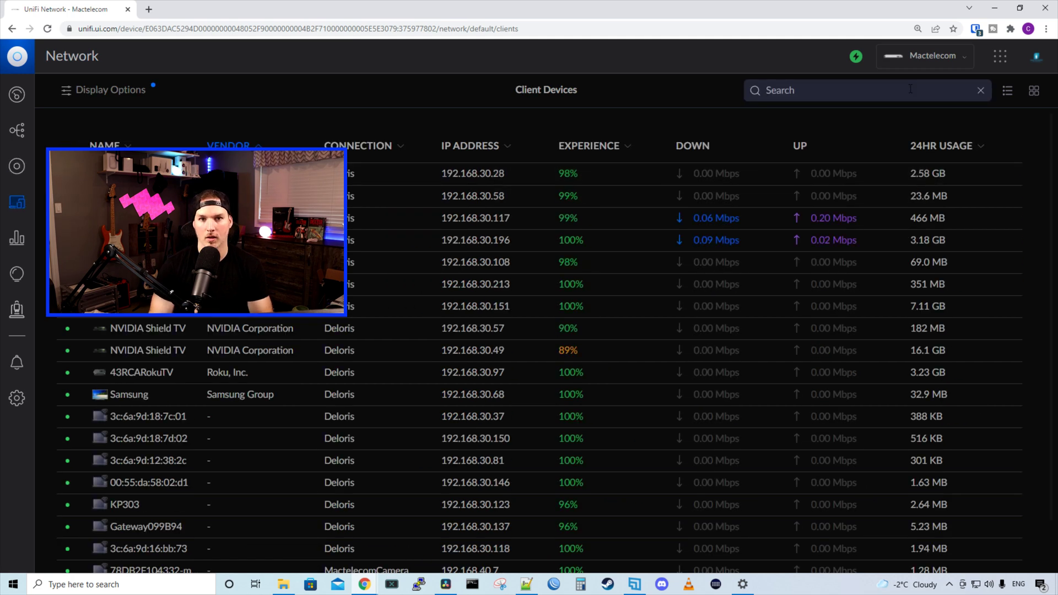
{"action": "left_click", "coordinate": [910, 88]}
{"action": "type", "text": "196"}
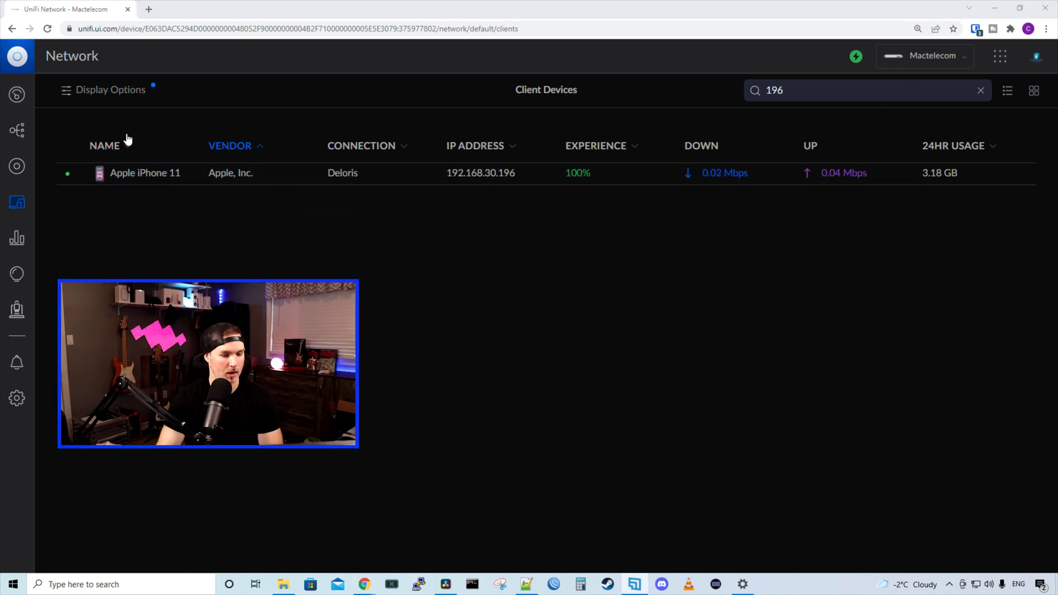
{"action": "left_click", "coordinate": [175, 177]}
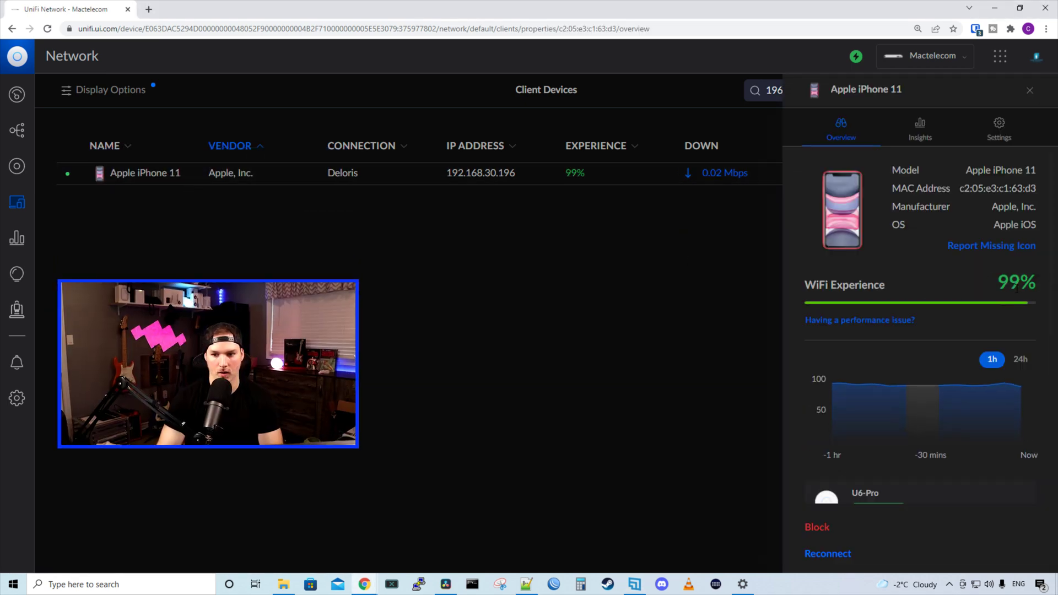
Enable Lock to Access Point for the iPhone and save U6-Mesh as the chosen AP
{"action": "left_click", "coordinate": [1001, 138]}
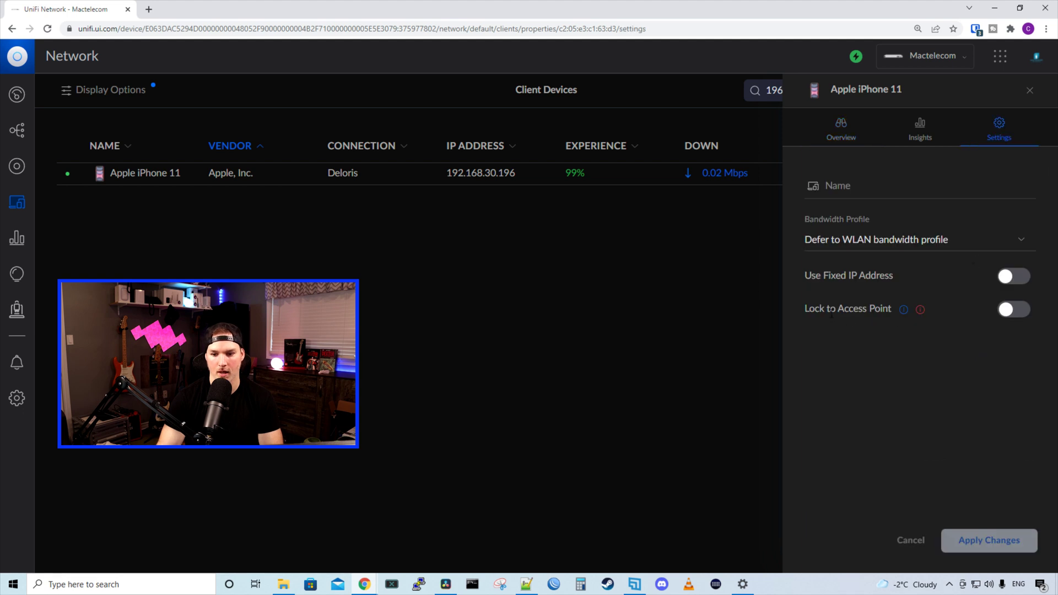
{"action": "left_click", "coordinate": [1016, 310]}
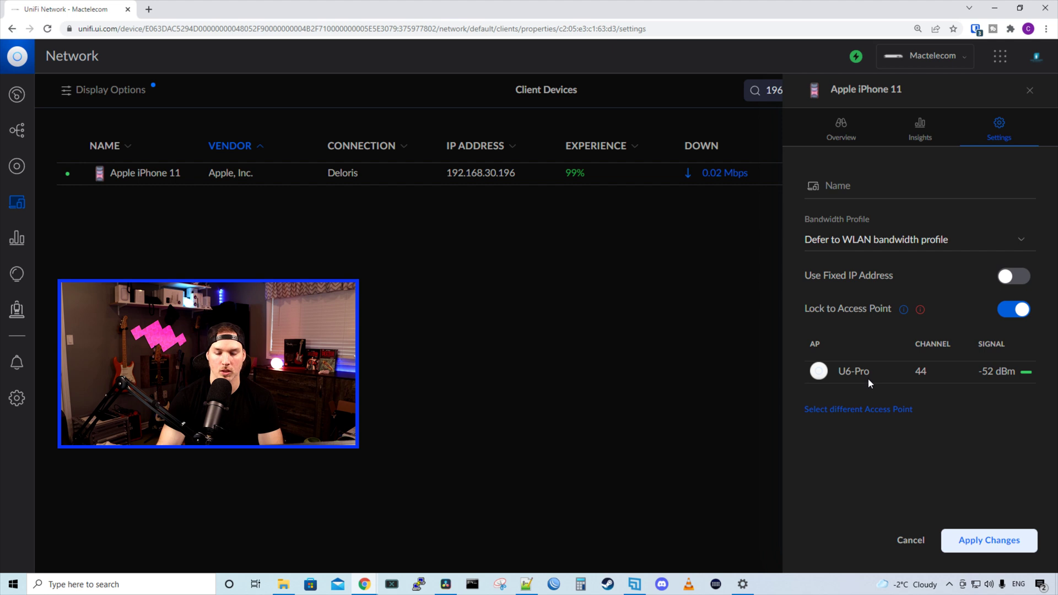
{"action": "left_click", "coordinate": [849, 409]}
{"action": "left_click", "coordinate": [818, 282]}
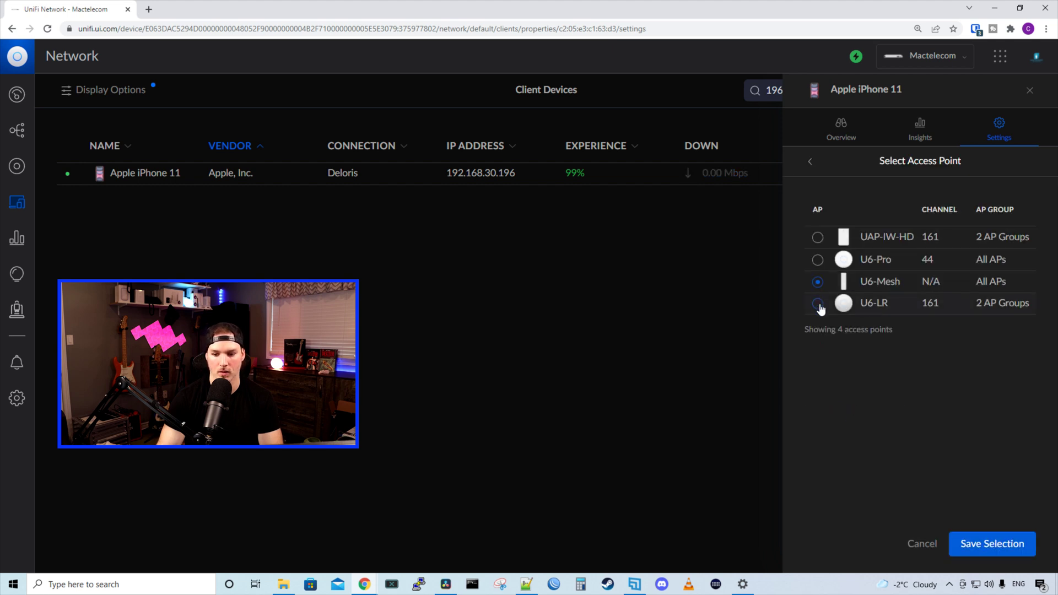
{"action": "left_click", "coordinate": [972, 544]}
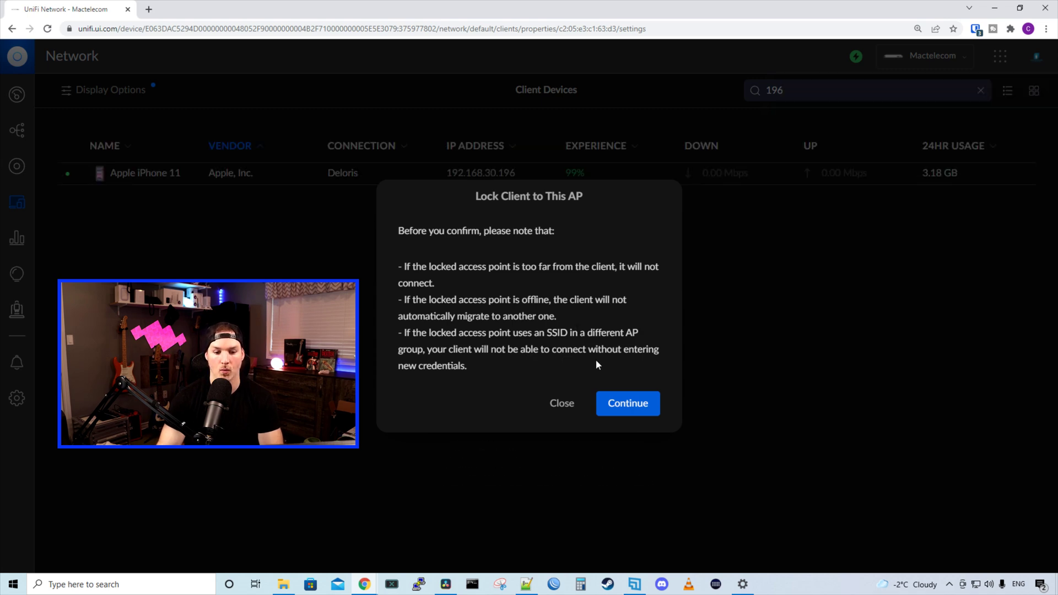
Confirm locking the Apple iPhone 11 to the U6-Mesh
{"action": "left_click", "coordinate": [651, 403]}
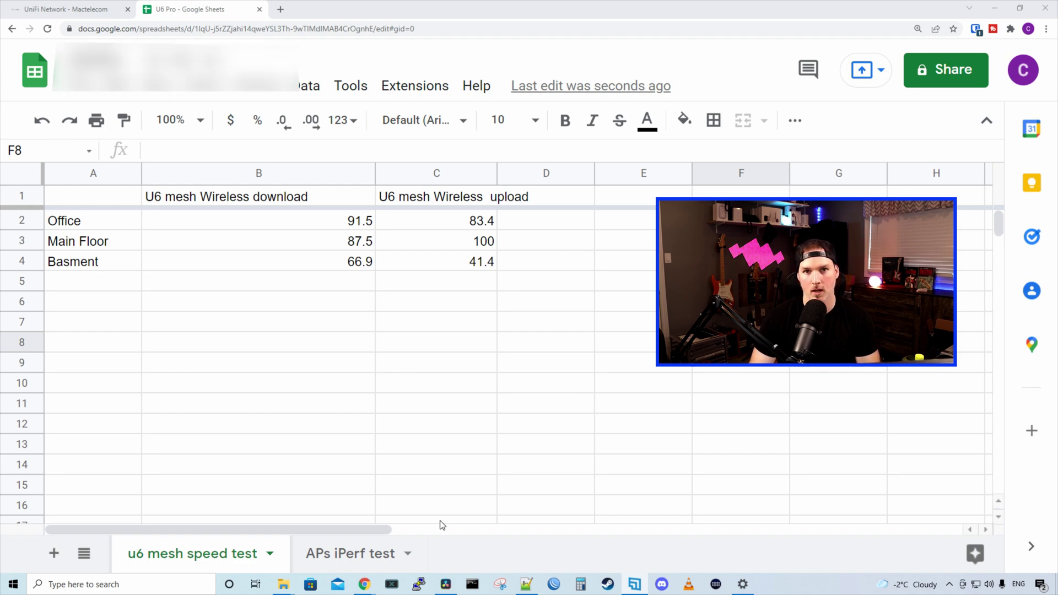
Switch to the APs iPerf test sheet
{"action": "left_click", "coordinate": [351, 558]}
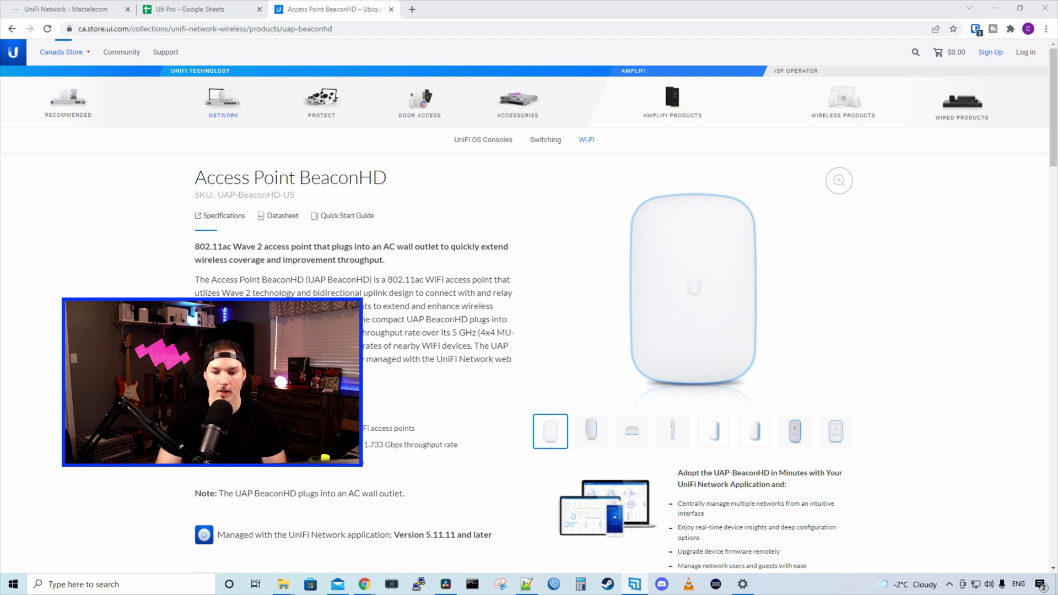
Show the BeaconHD's back view with its built-in AC wall plug
{"action": "left_click", "coordinate": [805, 431]}
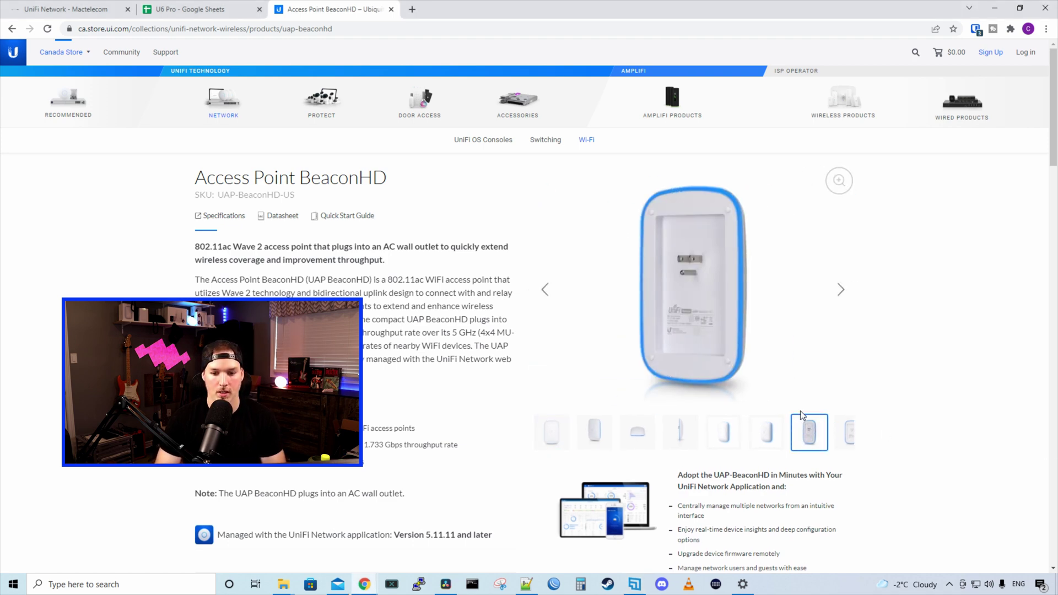